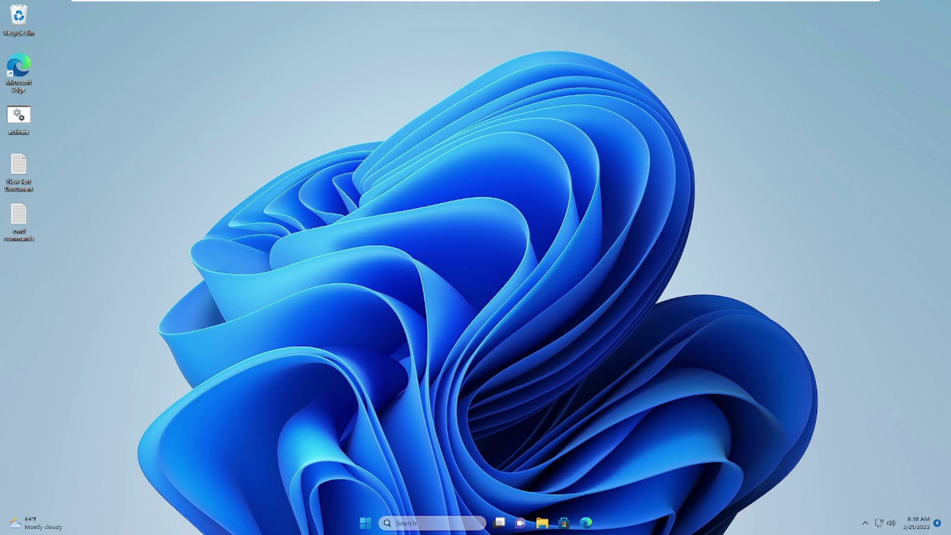
Step: Search for 'windows security' and bring up the options menu for the Windows Security app
click(420, 523)
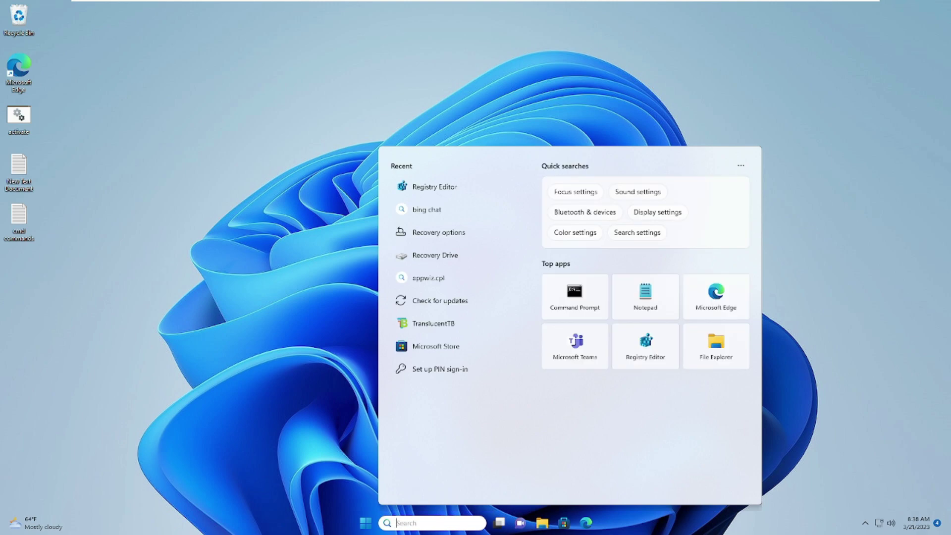
text(windows security)
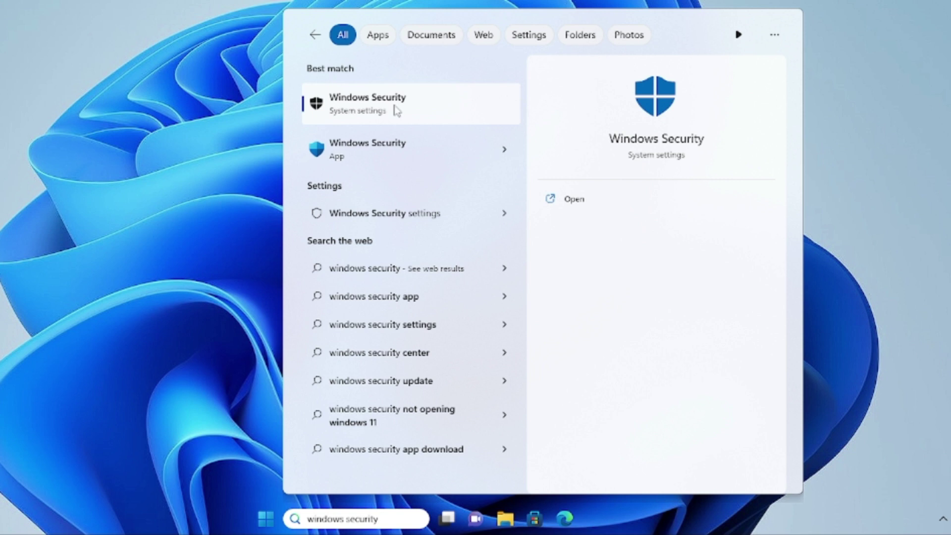
right_click(401, 145)
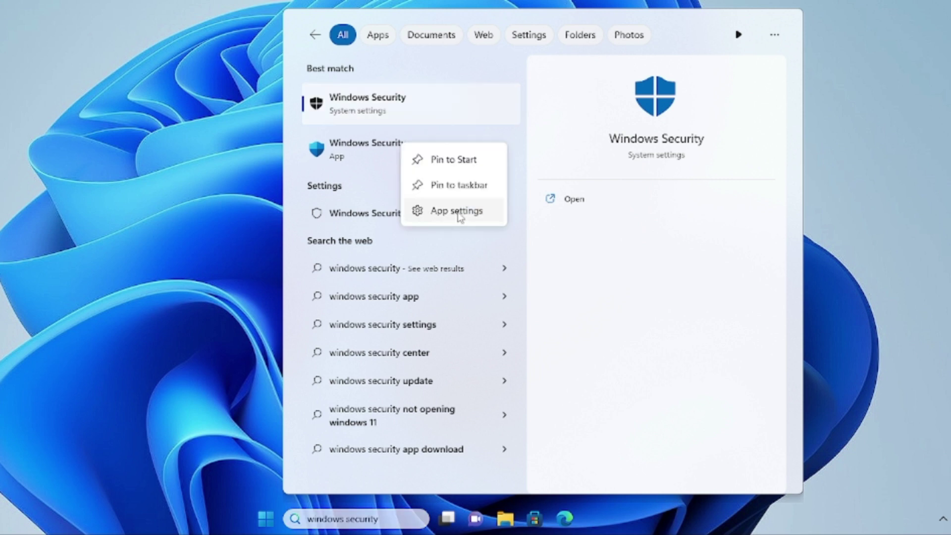
Step: Open the Windows Security app settings page and repair the app
click(455, 213)
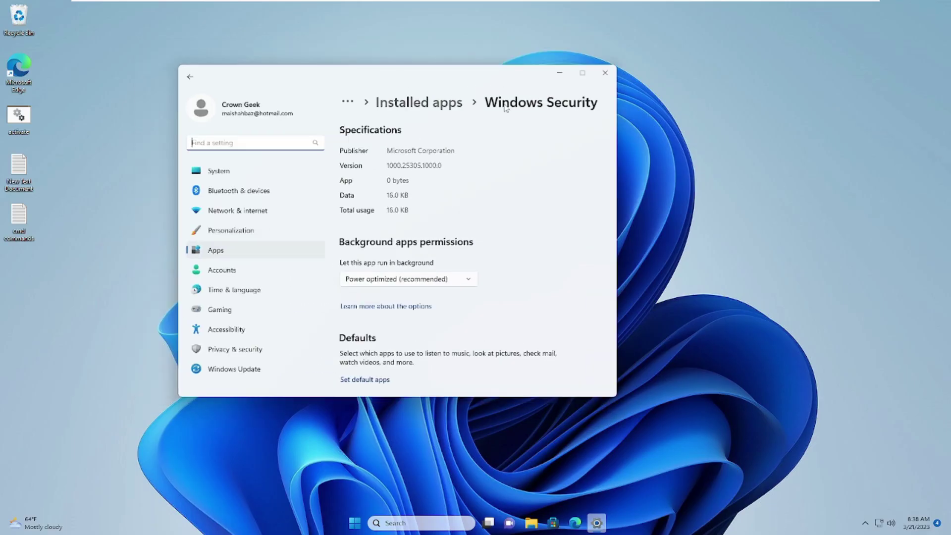
scroll(476, 226, down, 3)
scroll(470, 227, down, 2)
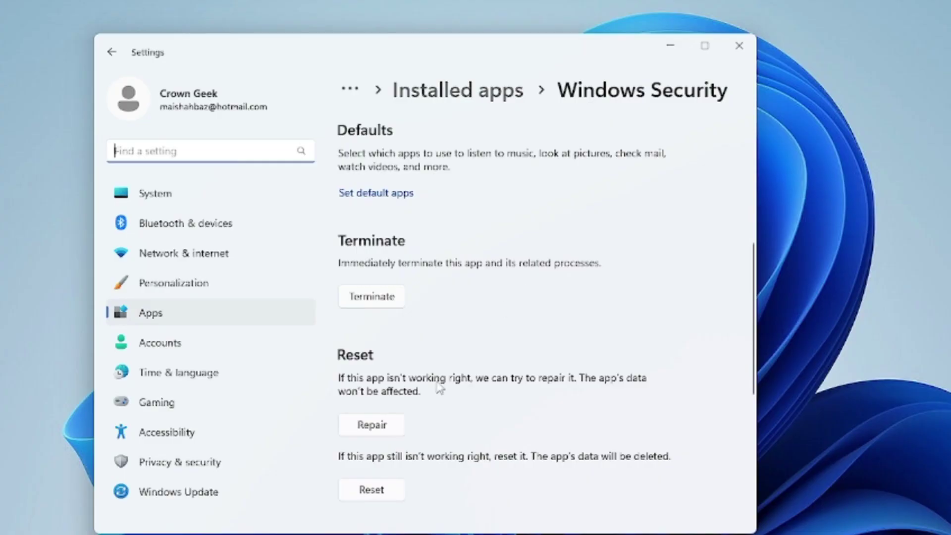
scroll(388, 265, down, 1)
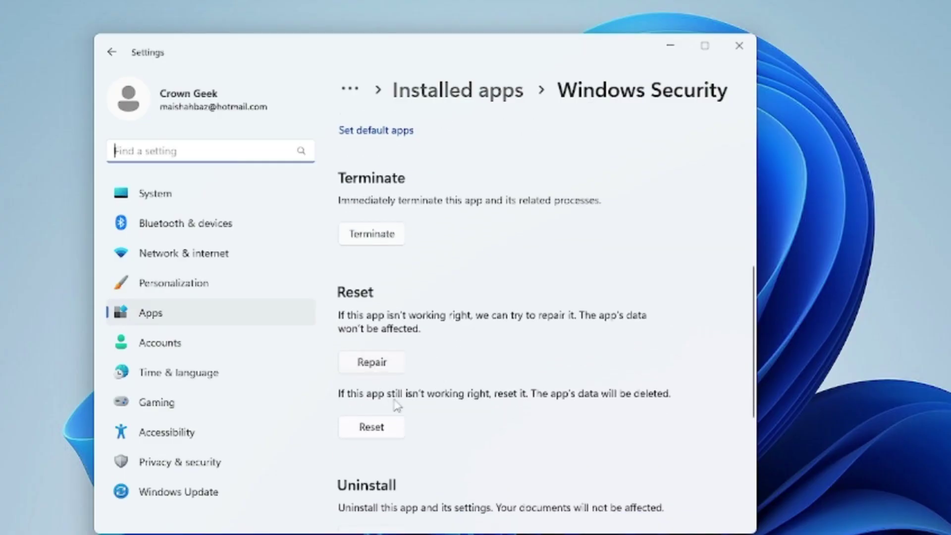
click(384, 372)
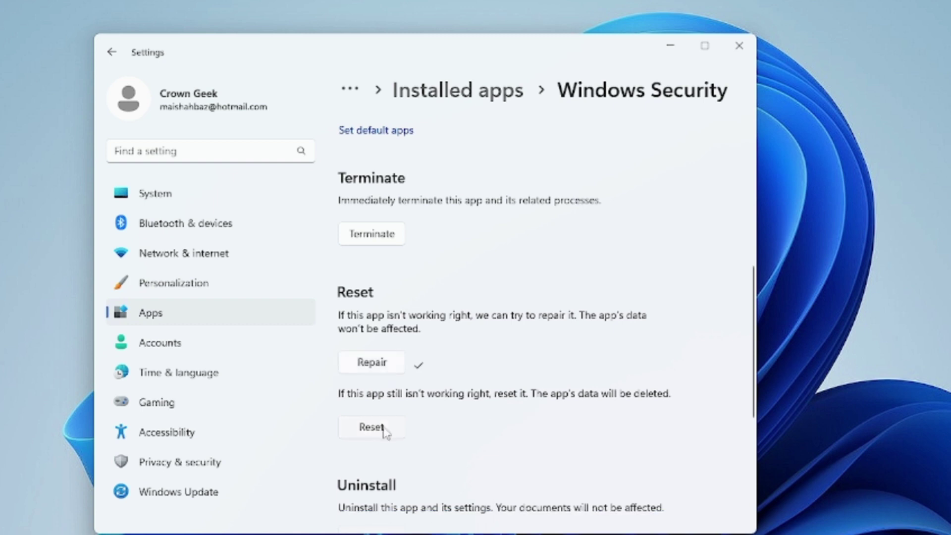
Step: Reset Windows Security, confirming deletion of its data, and close Settings
click(382, 429)
click(437, 388)
click(740, 46)
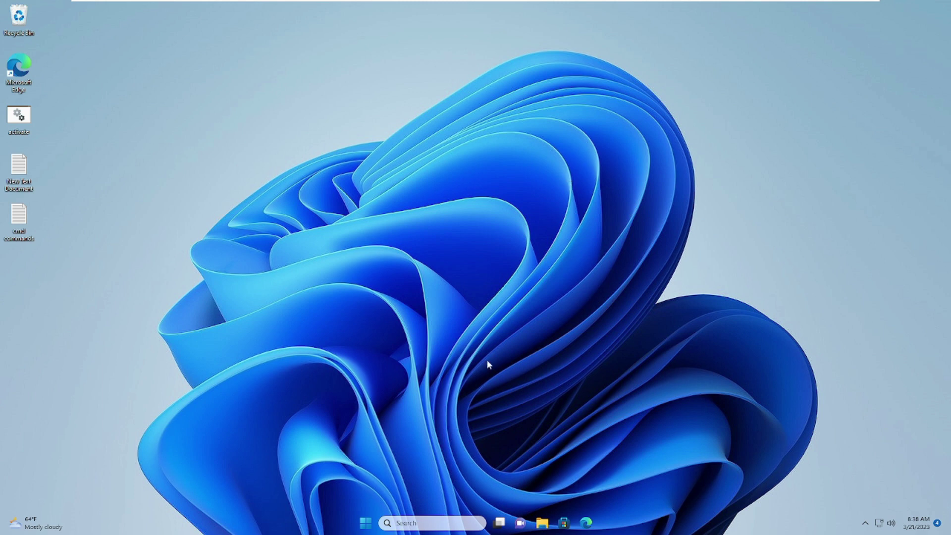
Step: Search for 'regedit' and launch the Registry Editor best match
click(431, 522)
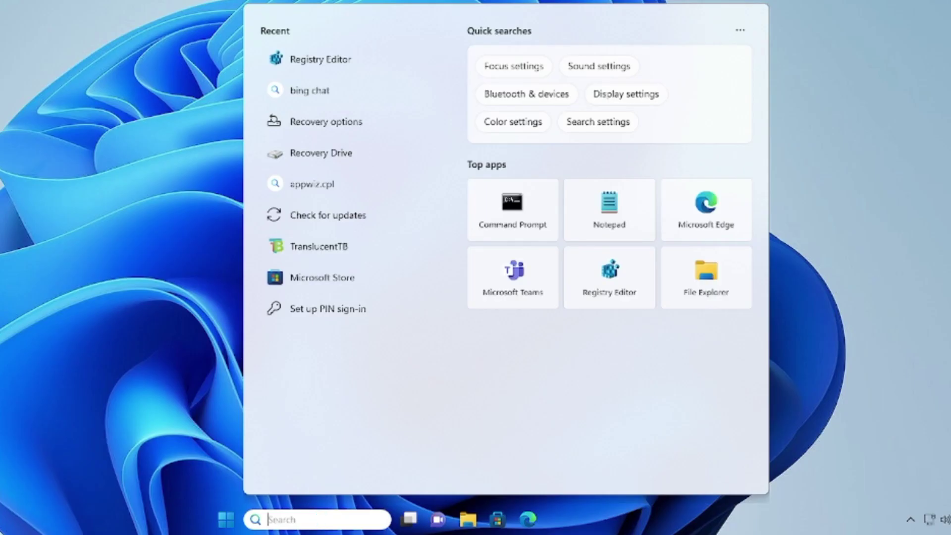
text(regedit)
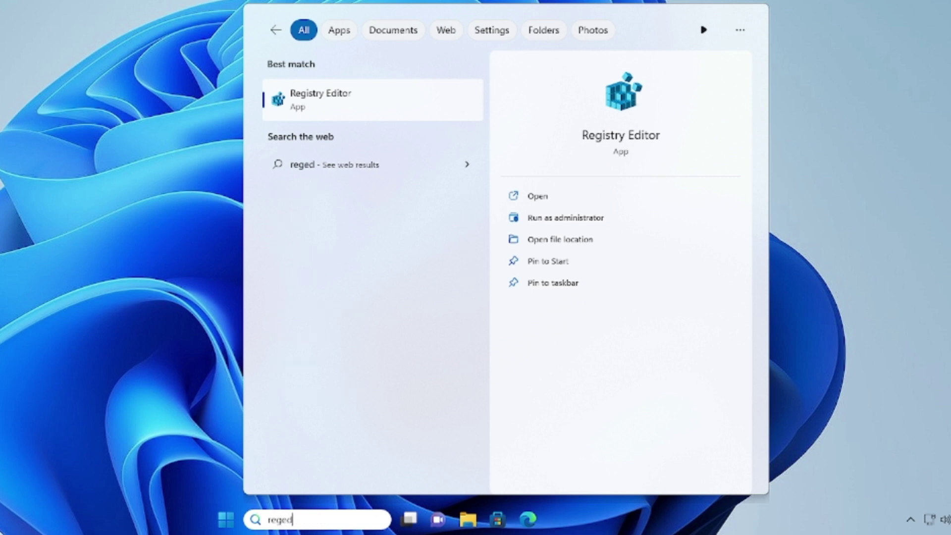
click(354, 108)
Step: Allow Registry Editor admin rights and expand HKEY_LOCAL_MACHINE\SYSTEM\CurrentControlSet\Control
click(325, 269)
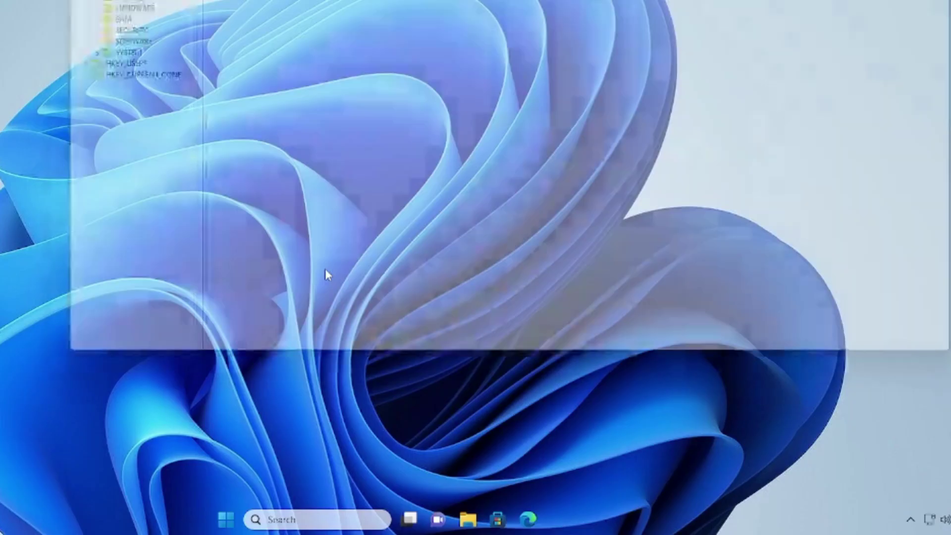
drag(434, 134, 435, 127)
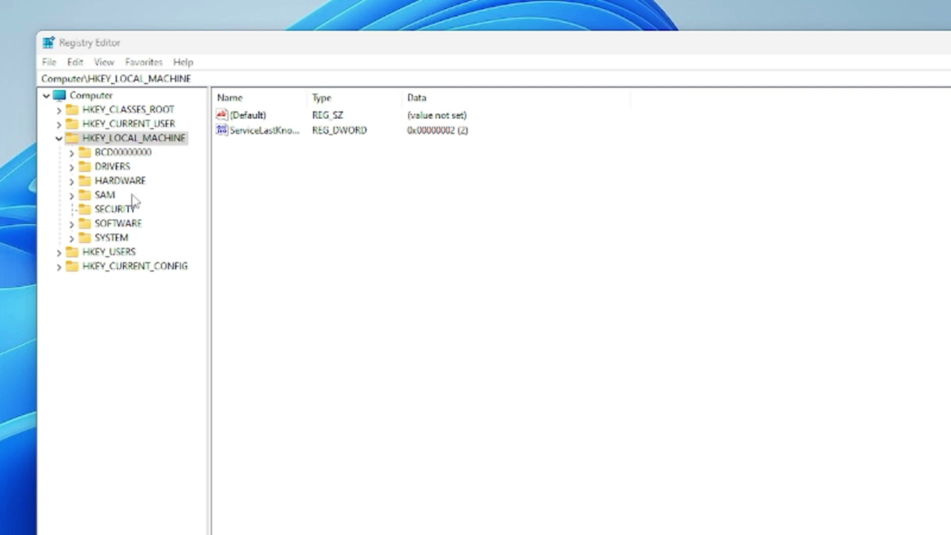
double_click(119, 239)
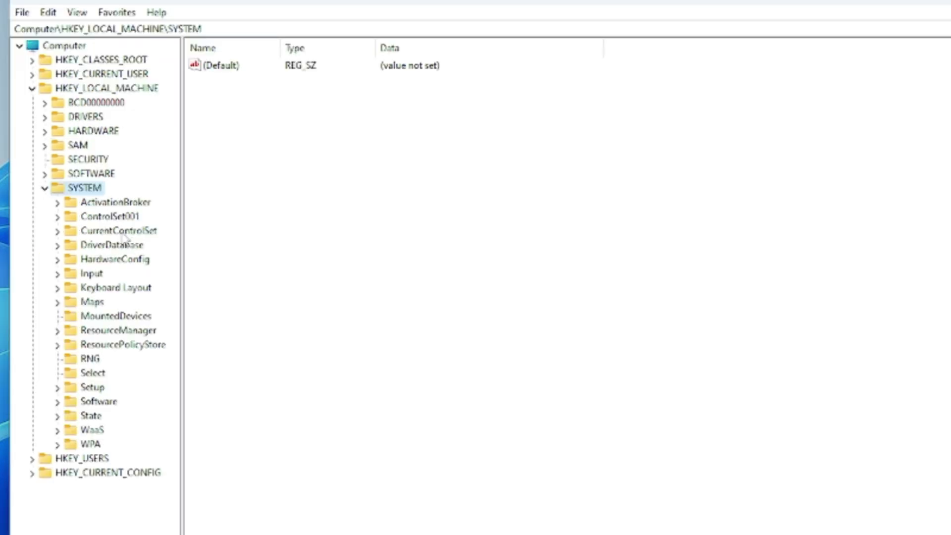
click(147, 282)
double_click(123, 234)
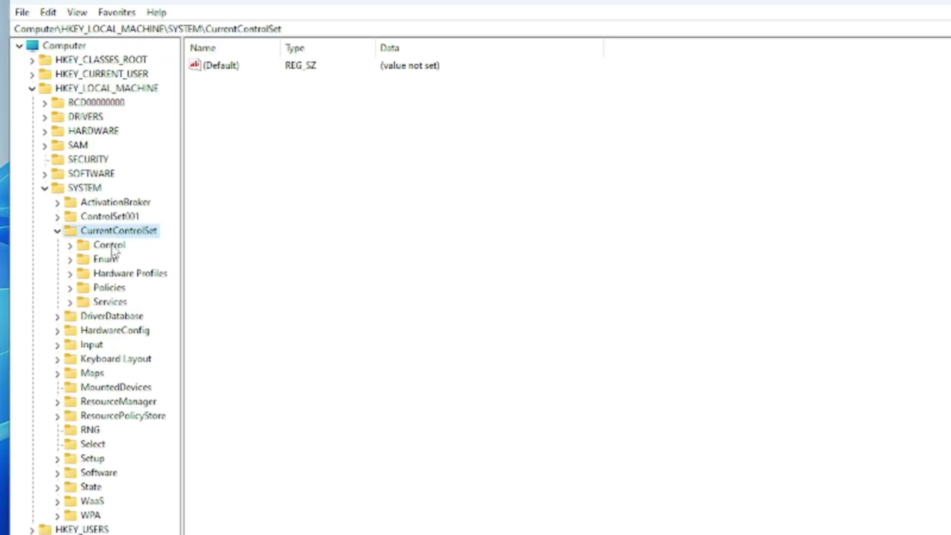
double_click(119, 246)
Step: Open the Lsa key under Control and select its RunAsPPL value
click(120, 258)
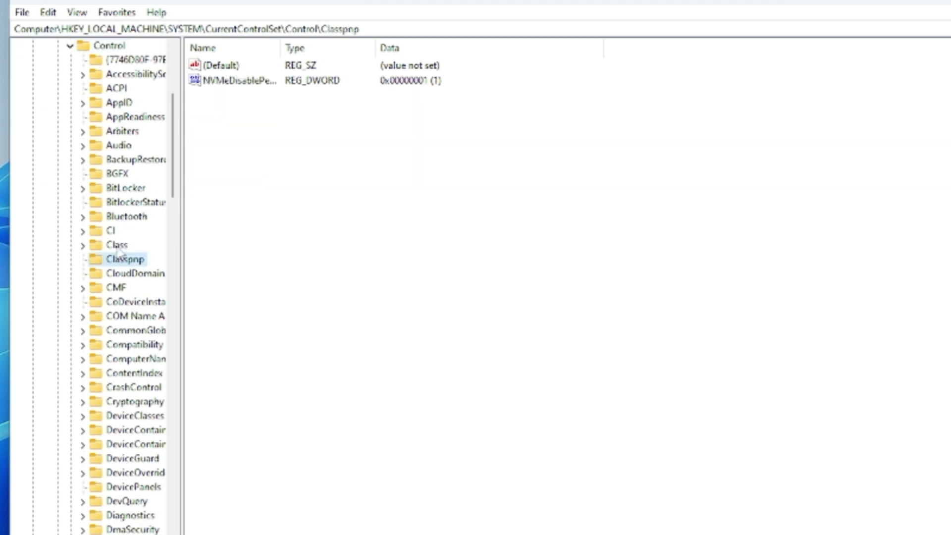
scroll(120, 262, down, 11)
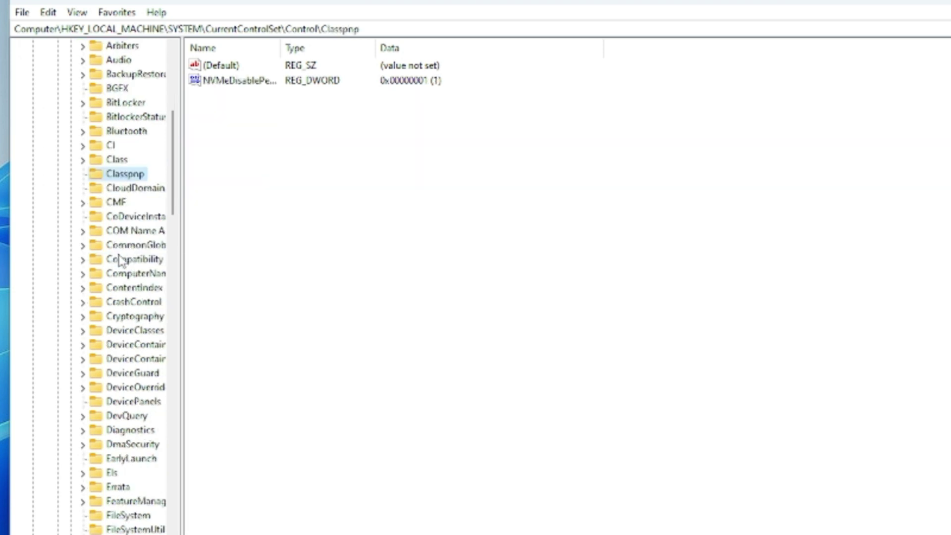
scroll(120, 263, down, 20)
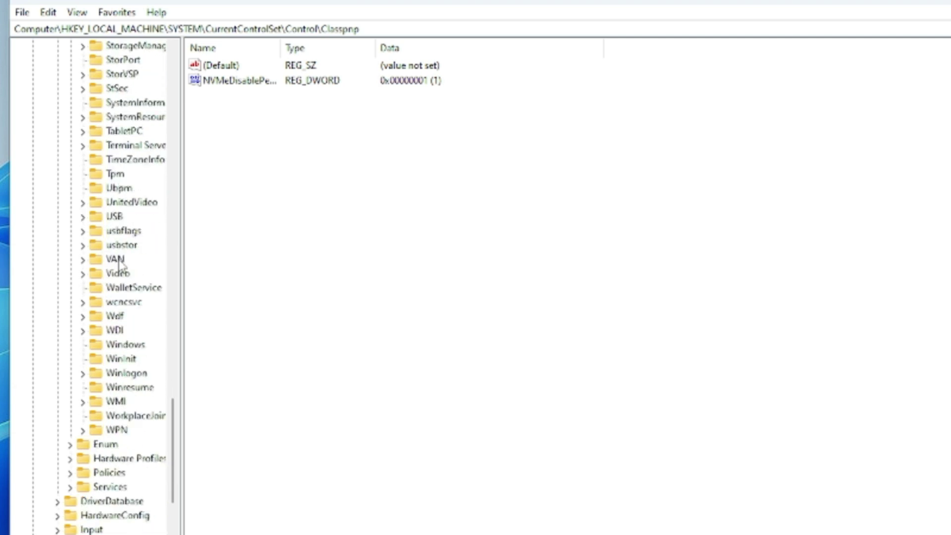
scroll(120, 265, up, 20)
click(113, 274)
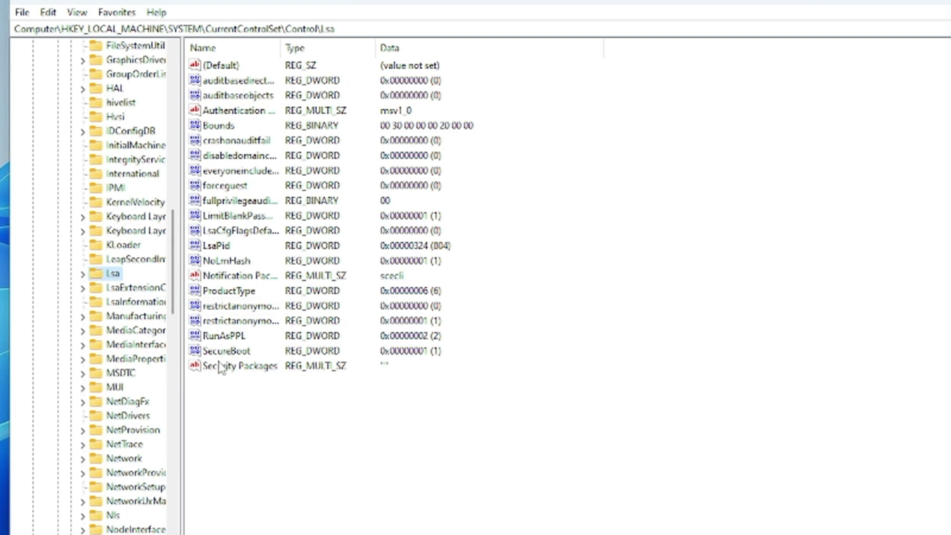
click(225, 336)
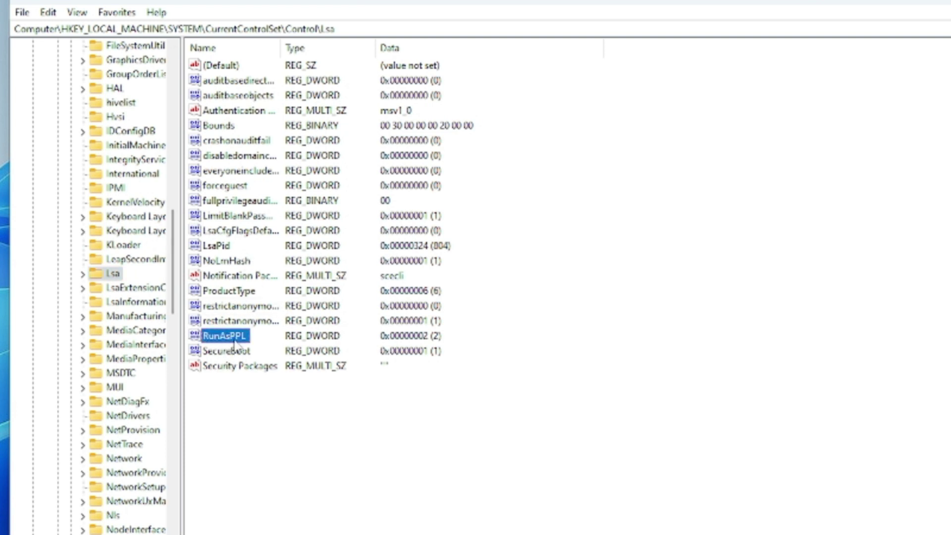
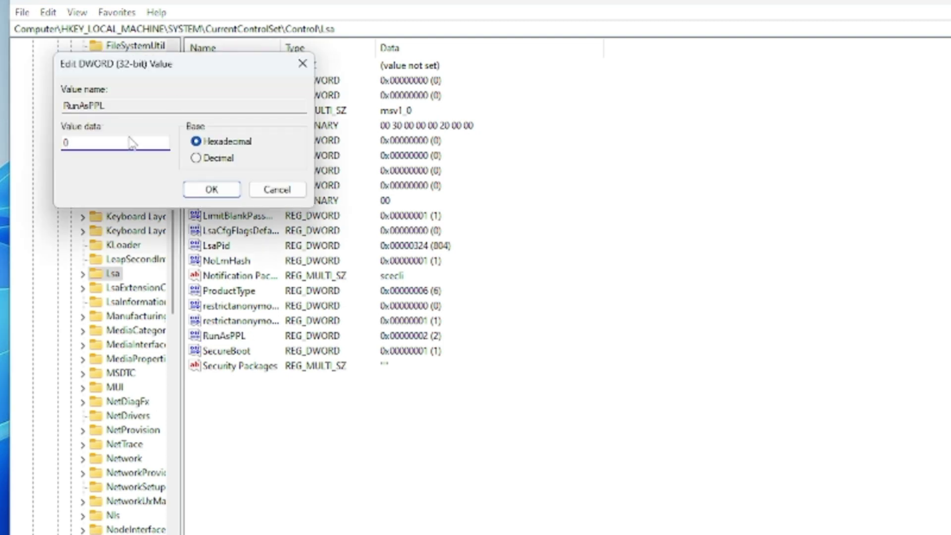
Step: Change the RunAsPPL DWORD data from 0 to 2 and confirm
key(BackSpace)
text(2)
click(212, 190)
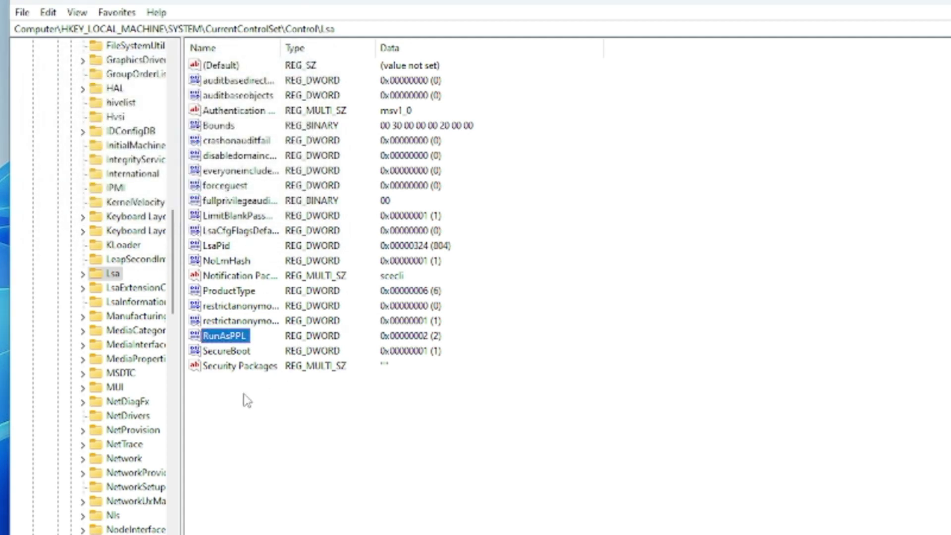
Step: Create a new DWORD (32-bit) value in the Lsa key named RunAsPPLBoot
click(250, 405)
right_click(284, 418)
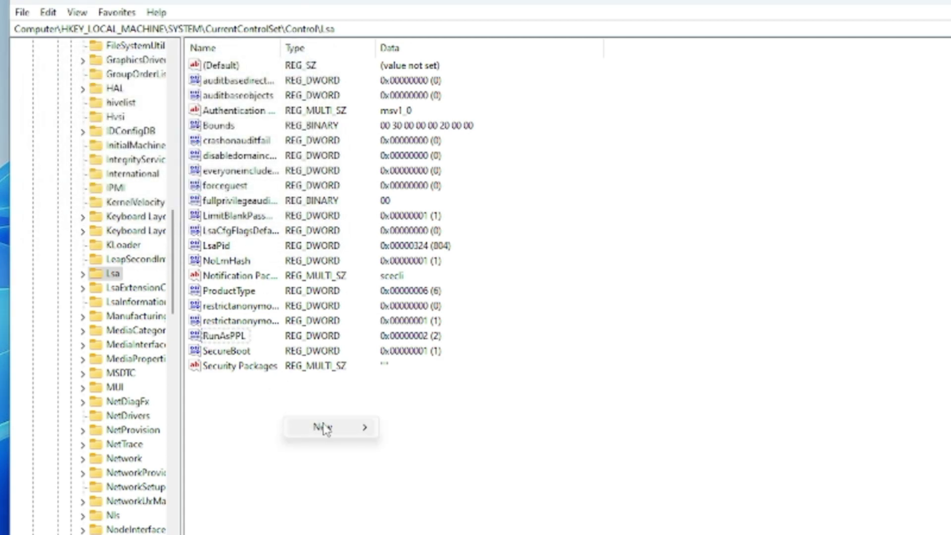
mouse_move(326, 428)
click(414, 488)
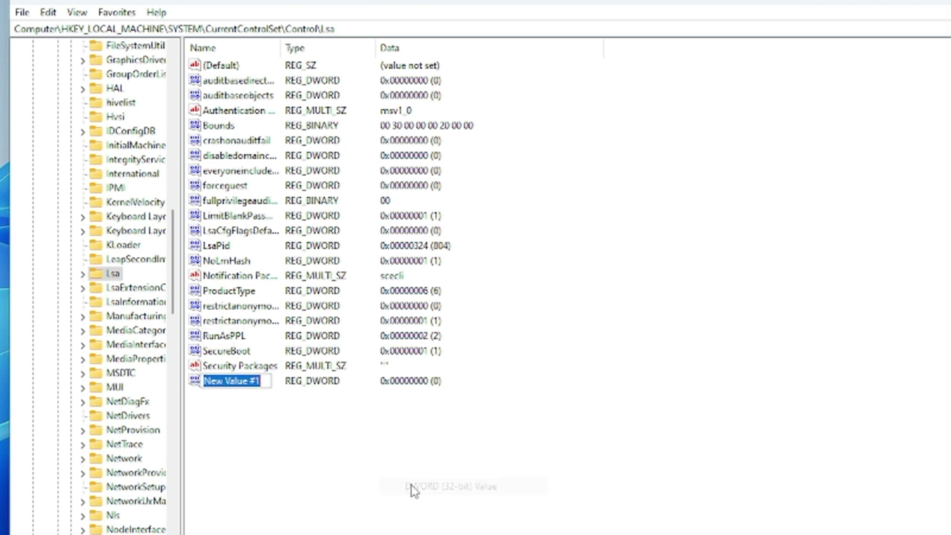
Step: Name the new Lsa DWORD RunAsPPLBoot and set its value data to 2
text(RunAsPPL)
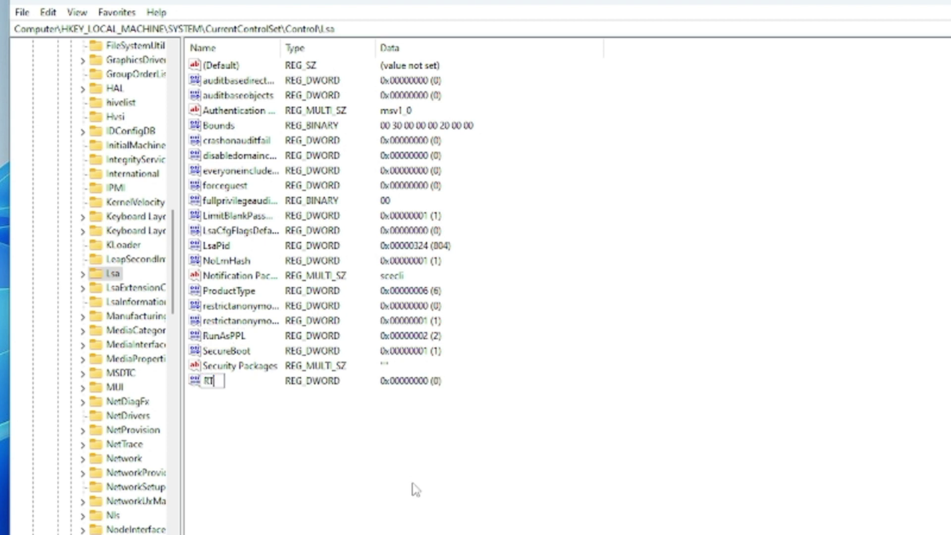
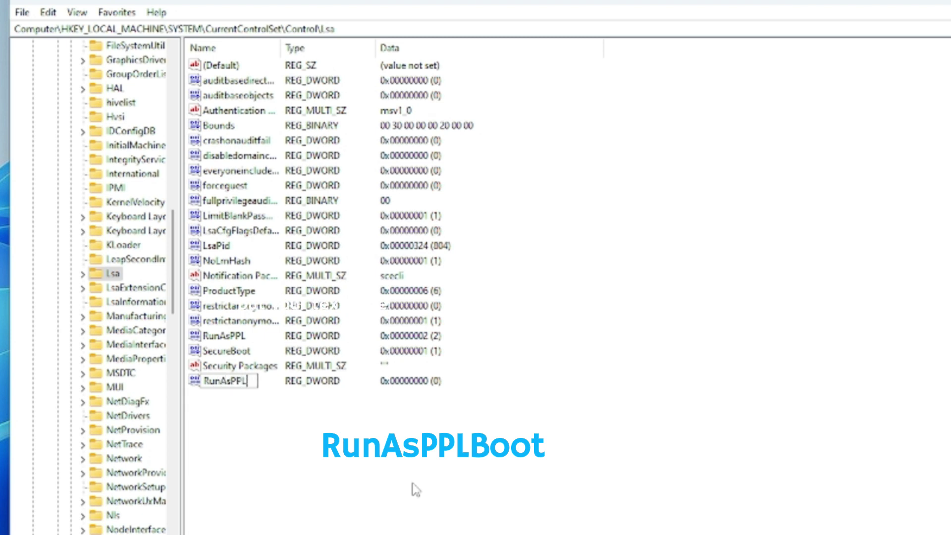
Step: Create a new DWORD (32-bit) value in the Lsa key named RunAsPPLBoot
Step: Name the new Lsa DWORD RunAsPPLBoot and set its value data to 2
text(Boot)
key(Return)
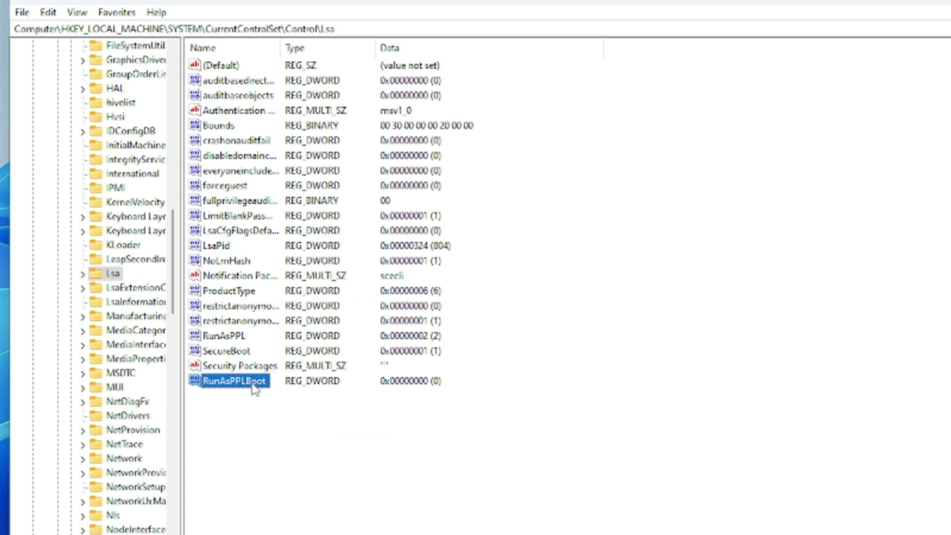
double_click(253, 383)
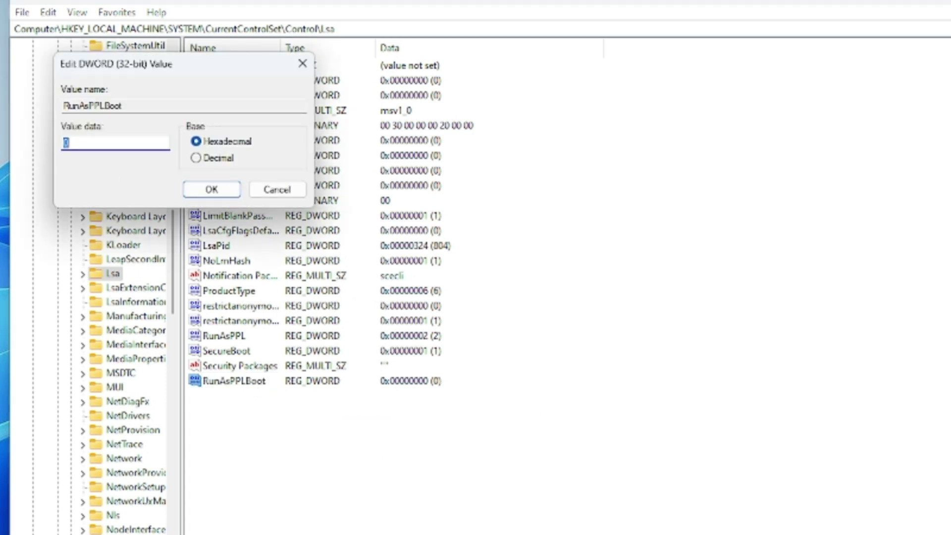
text(2)
click(212, 190)
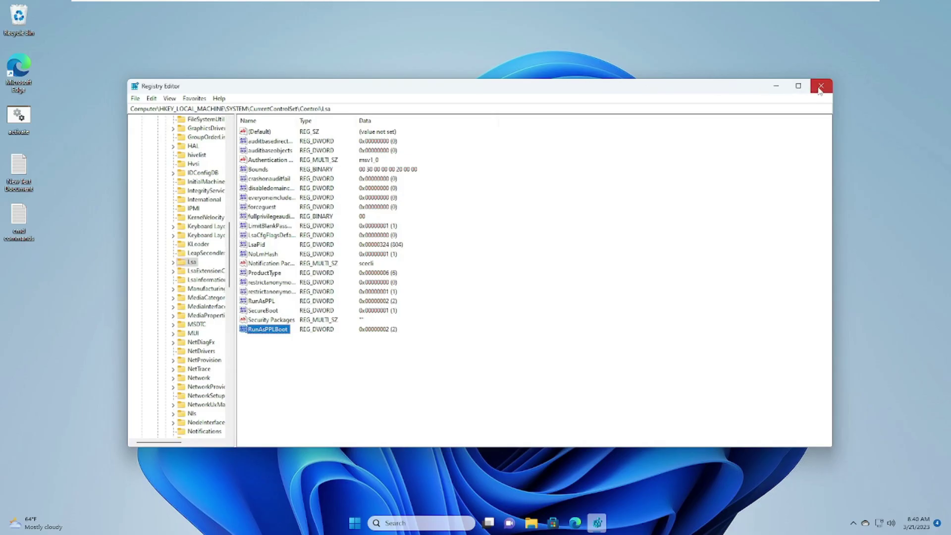
Step: Close Registry Editor, relaunch it from recent searches, and approve the administrator prompt
click(820, 86)
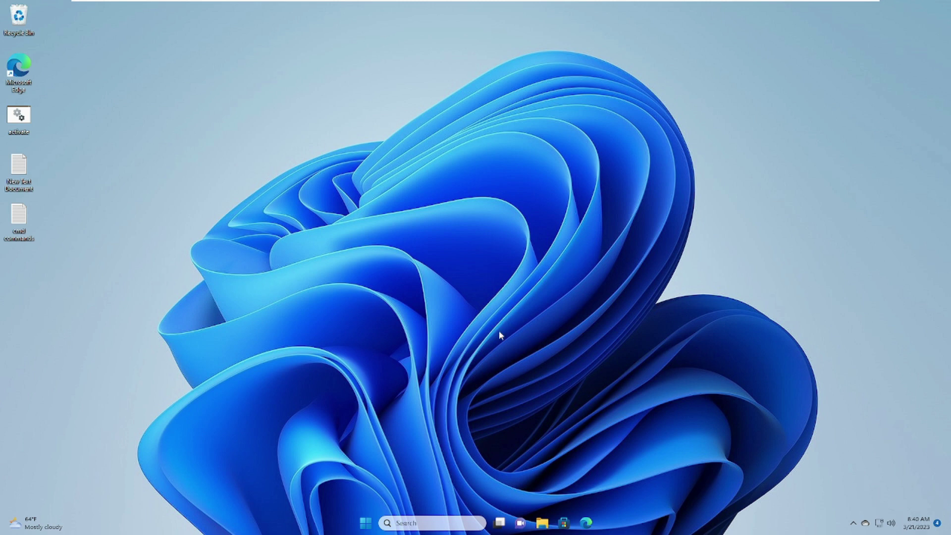
click(445, 523)
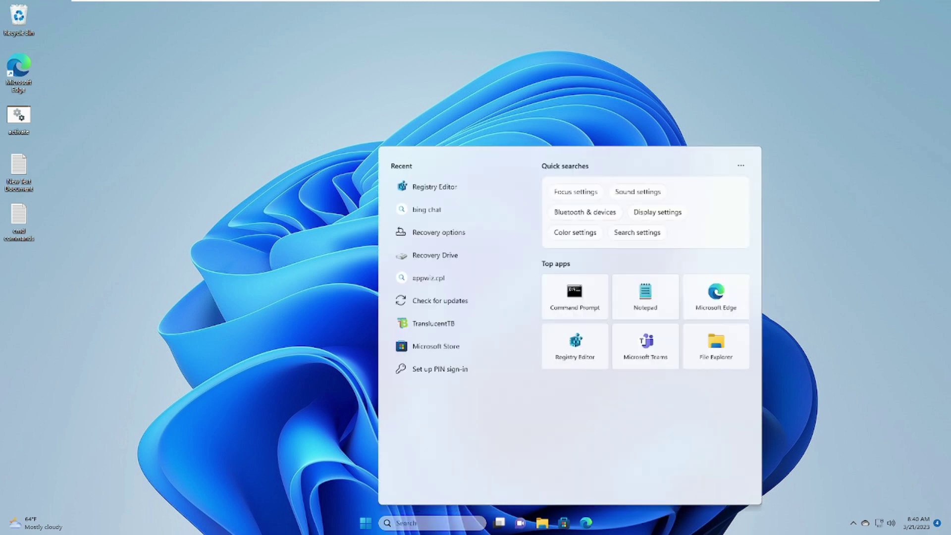
click(446, 190)
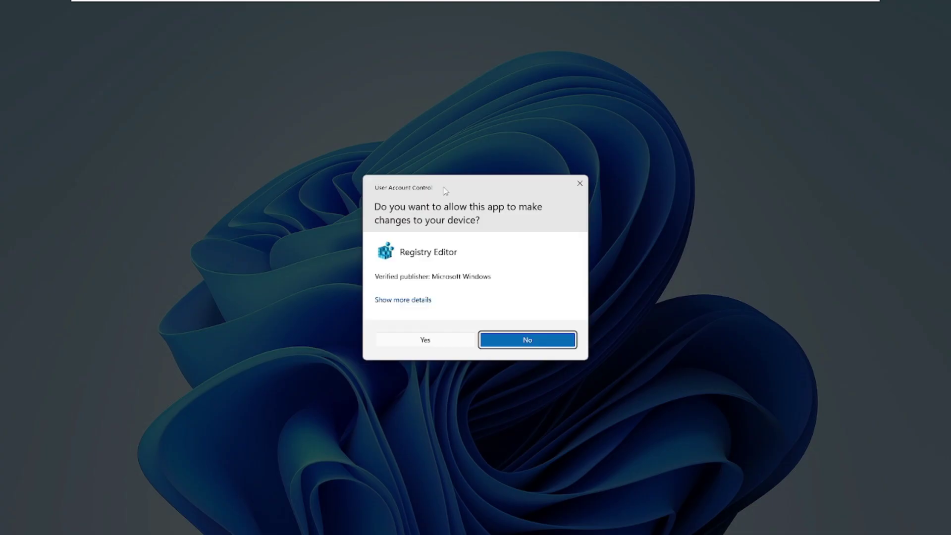
key(Return)
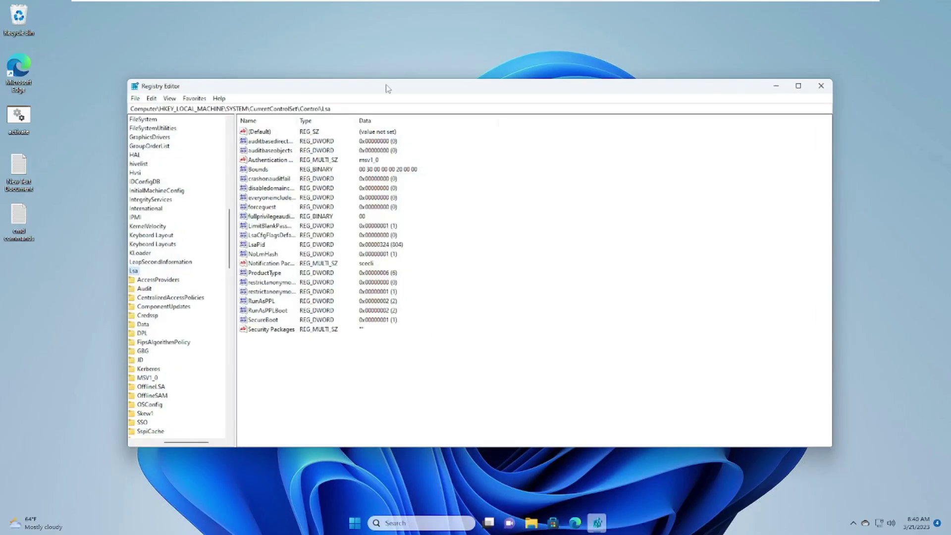
Step: Change the RunAsPPL value data under Lsa from 2 to 1
drag(388, 88, 490, 85)
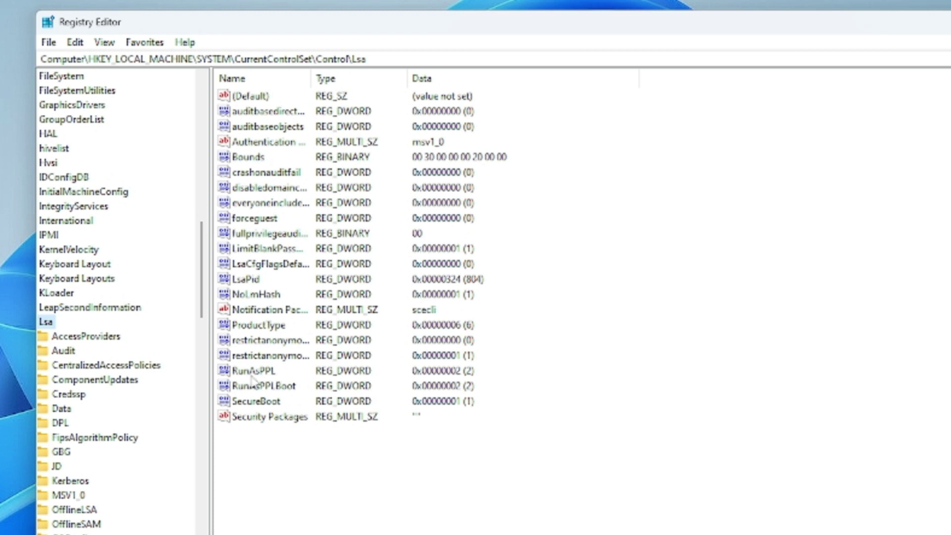
double_click(253, 371)
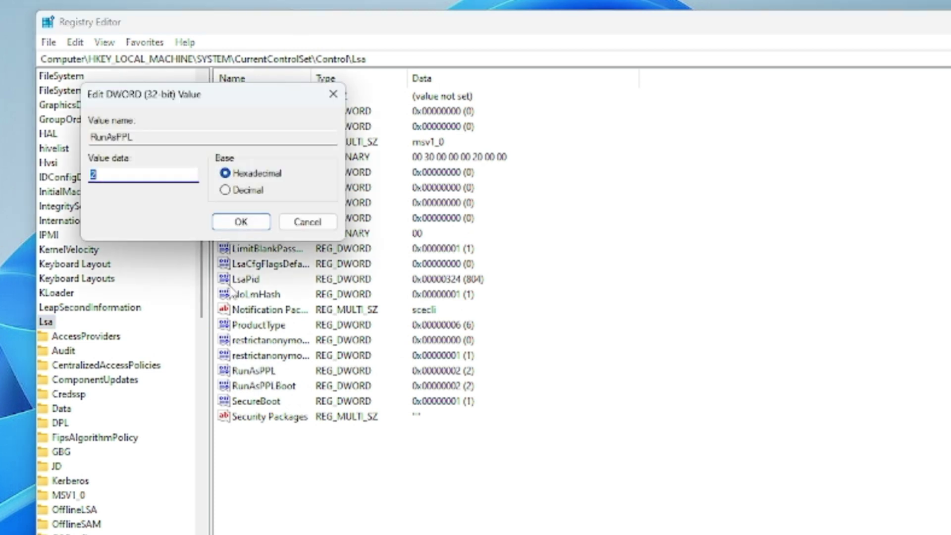
text(1)
click(241, 221)
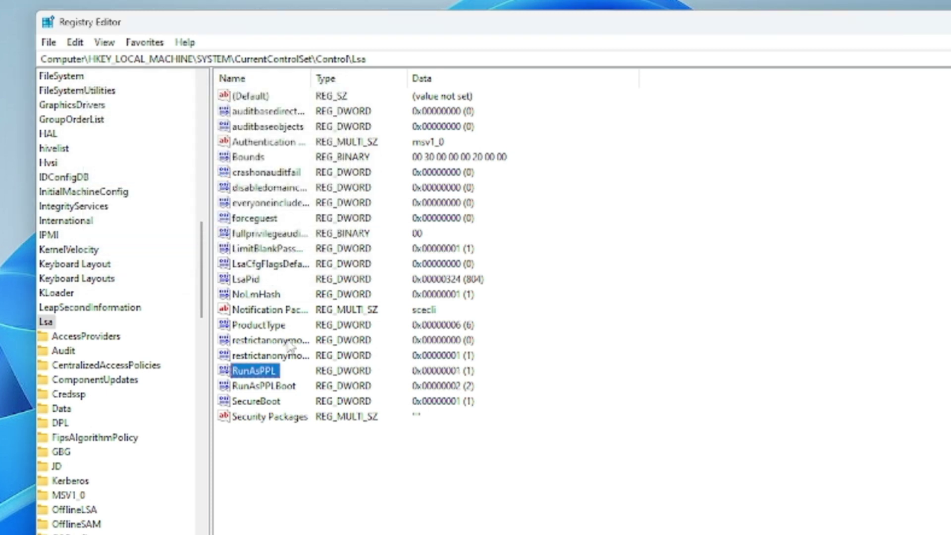
Step: Change the RunAsPPLBoot value data under Lsa from 2 to 1
click(270, 388)
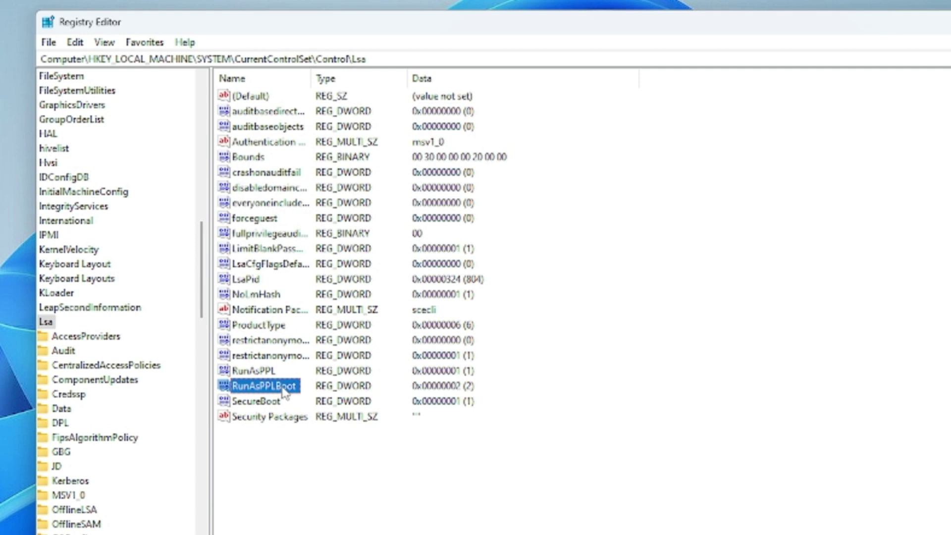
double_click(284, 391)
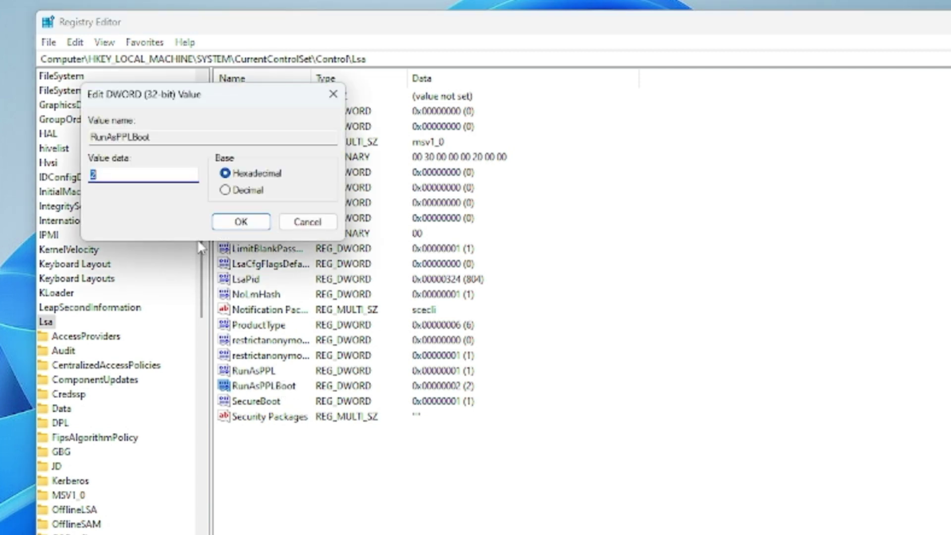
text(1)
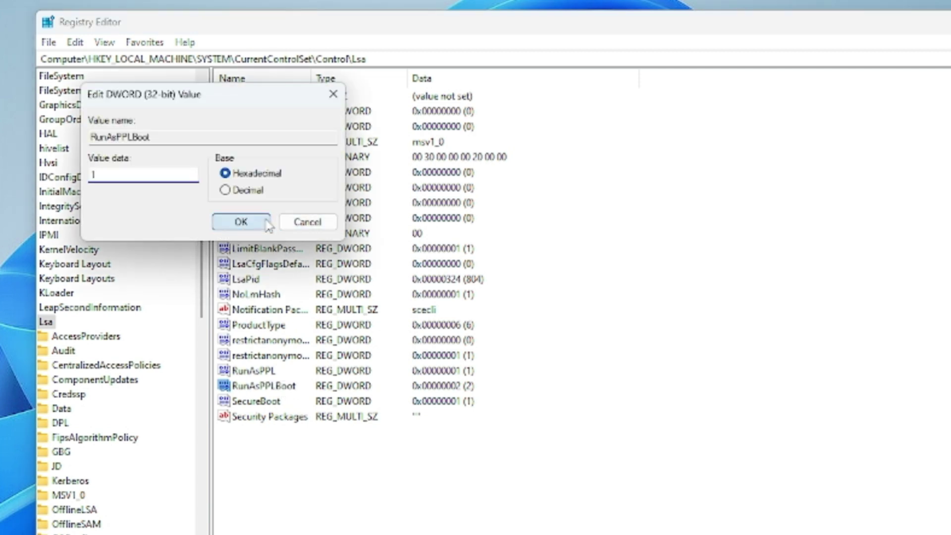
click(250, 222)
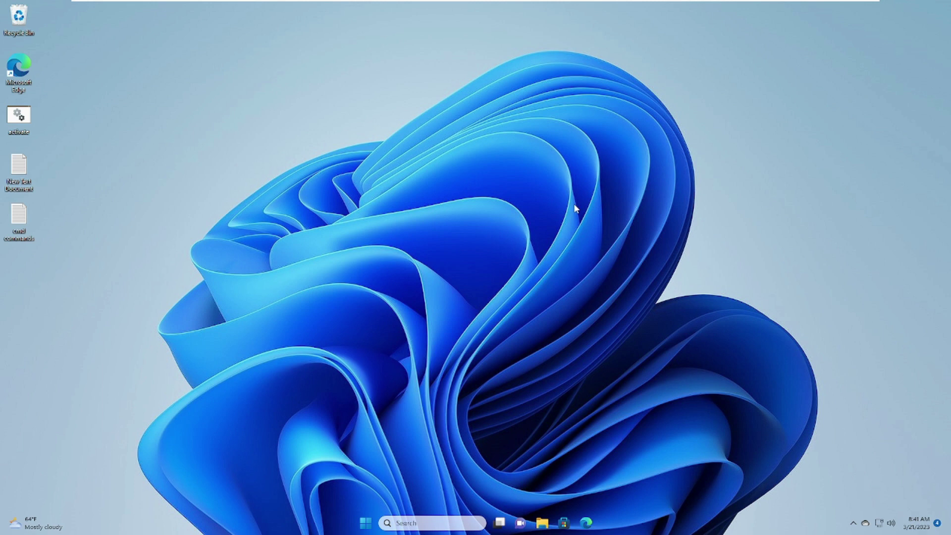
Step: Open Settings on Windows Update › Update history and scroll down to its related settings
right_click(366, 523)
click(348, 421)
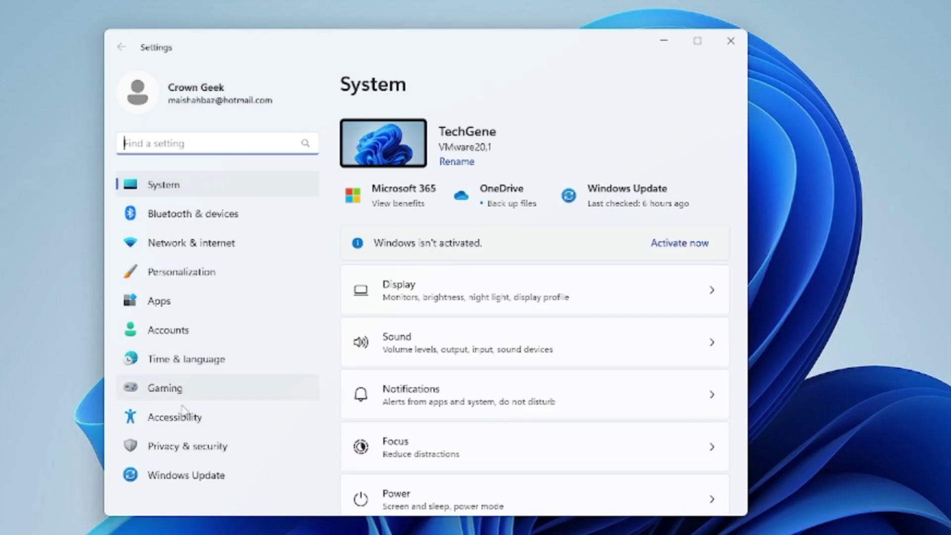
click(201, 476)
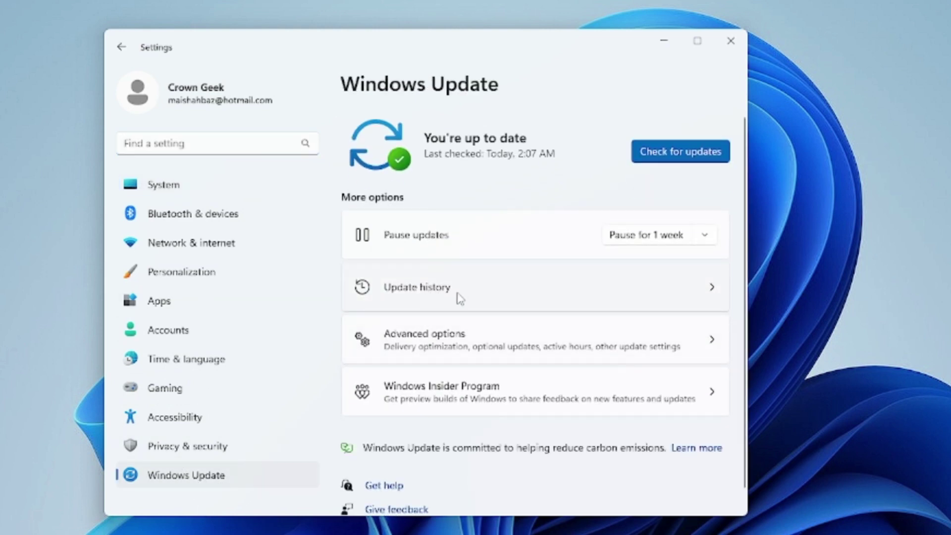
click(458, 297)
scroll(441, 320, down, 5)
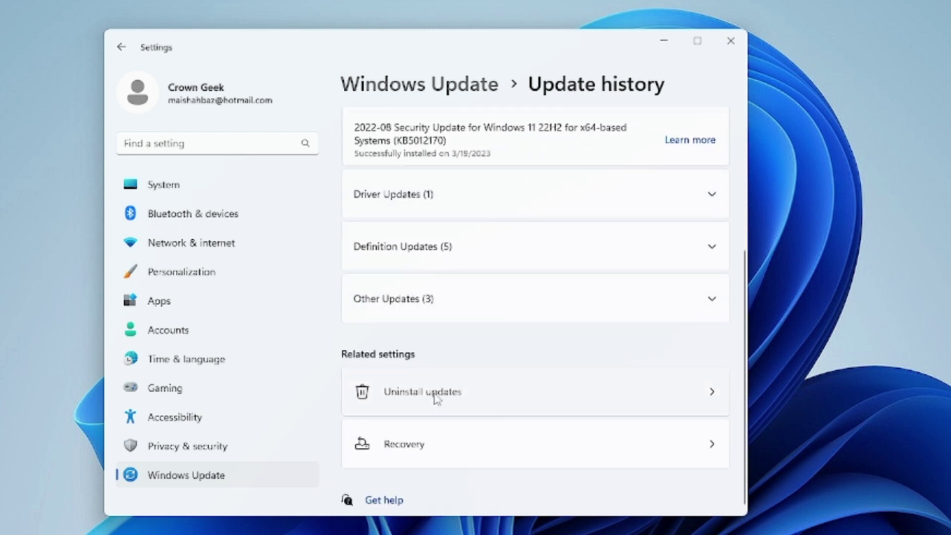
Step: Go to Uninstall updates and start uninstalling Security Update KB5023706
click(435, 397)
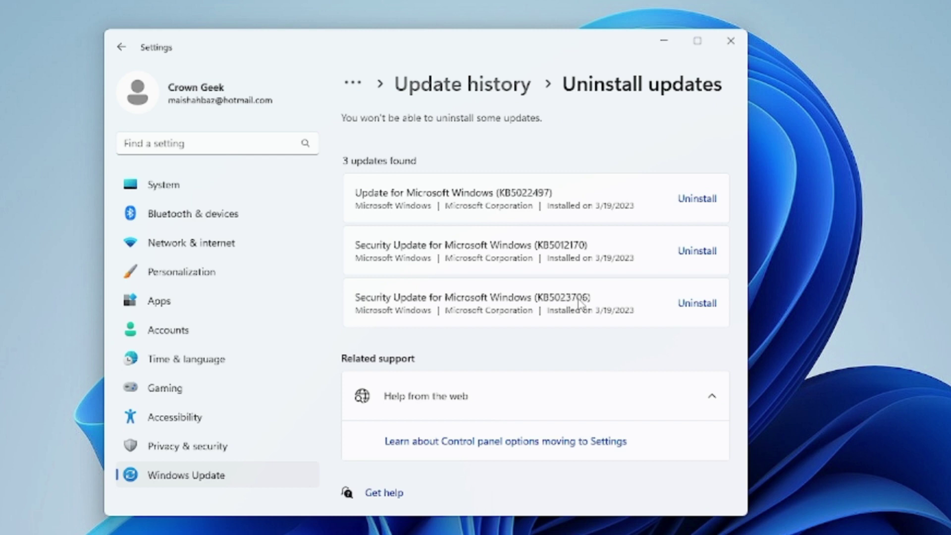
click(688, 303)
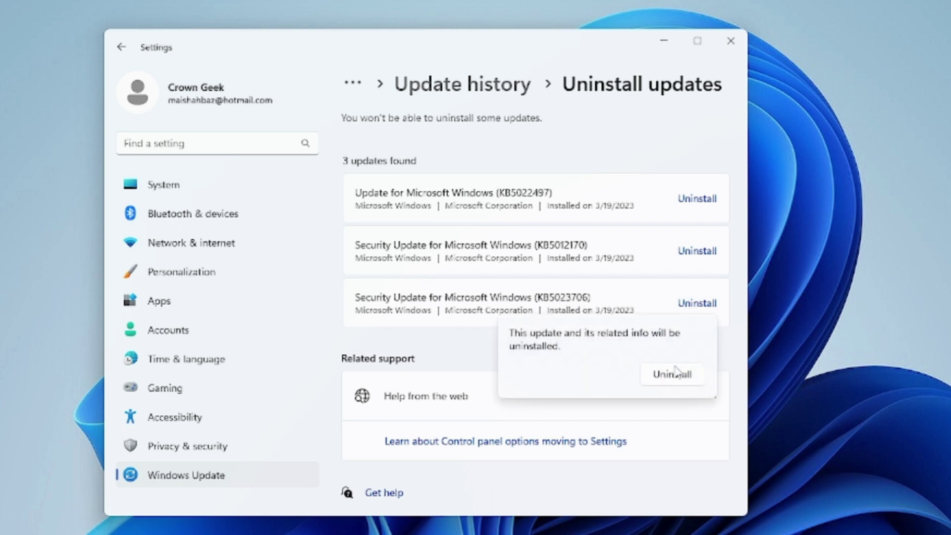